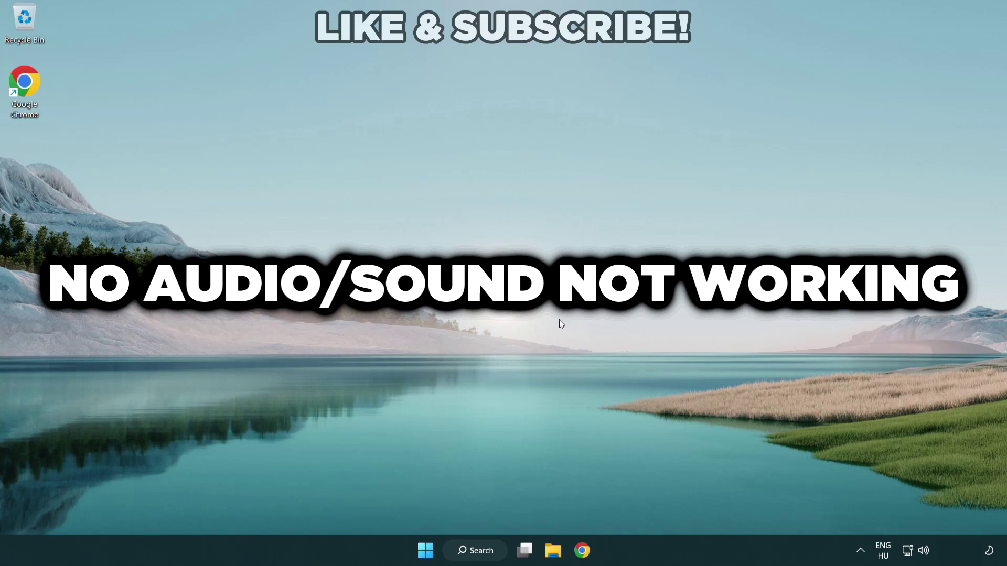
# Switch the sound output to Speakers (High Definition Audio Device) from the volume flyout, then dismiss it.
pyautogui.click(924, 551)
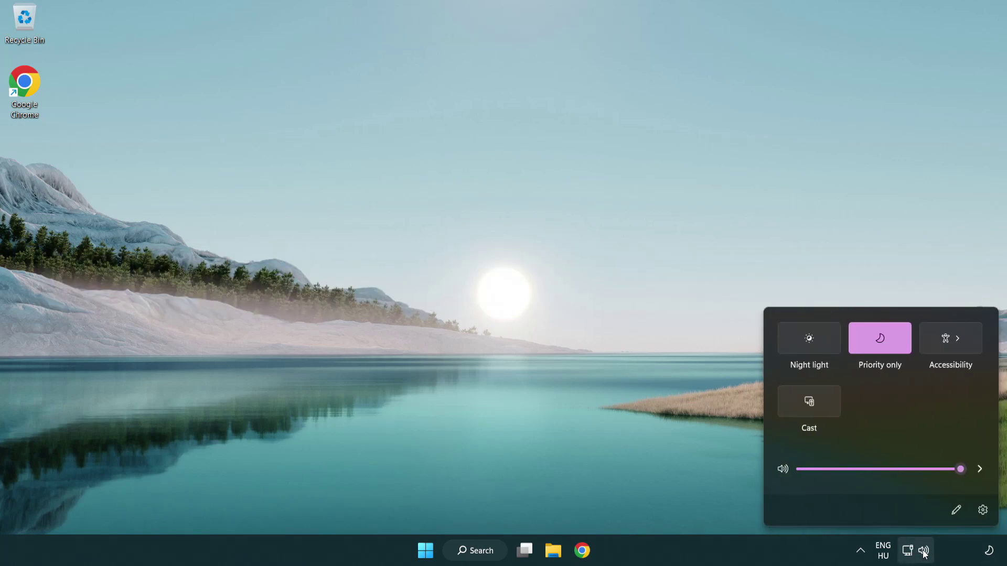
pyautogui.click(979, 469)
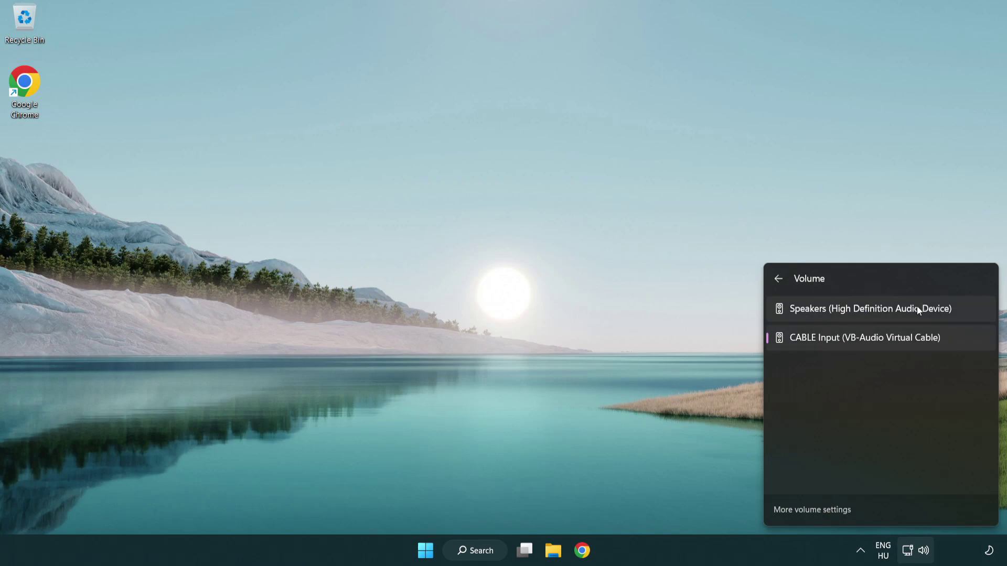
pyautogui.click(965, 312)
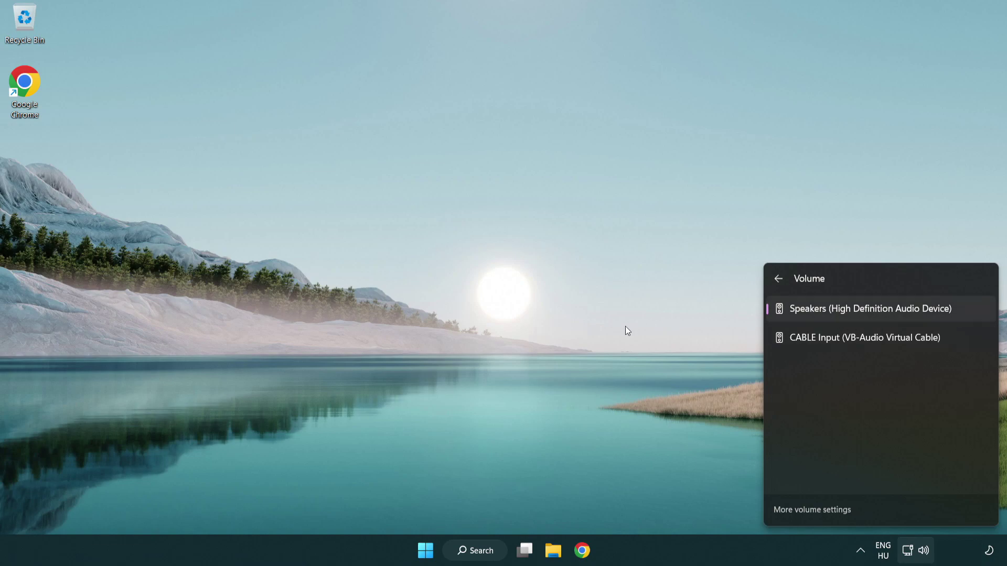
pyautogui.click(530, 301)
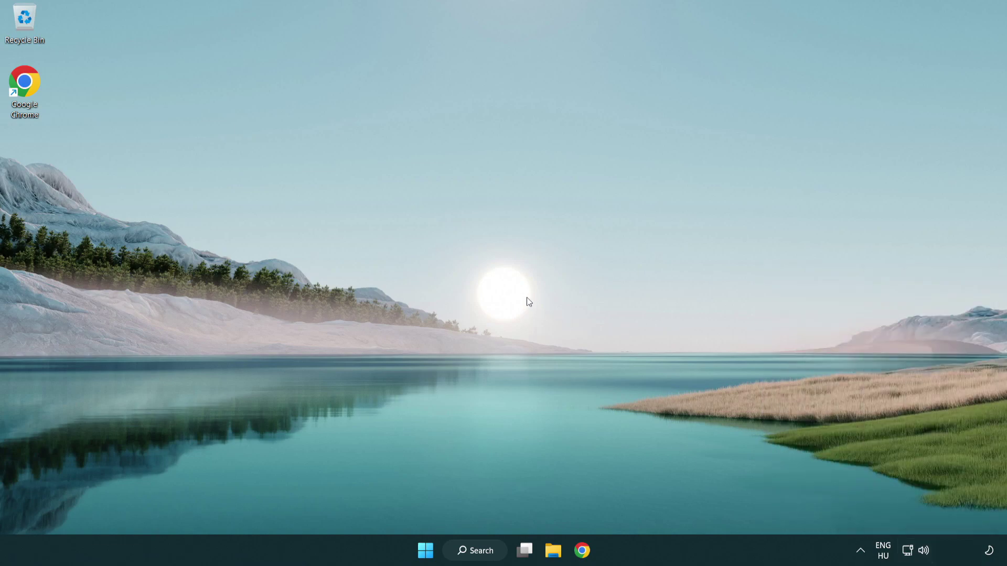
# Reset all sound devices and app volumes to recommended defaults in the volume mixer, then close Settings.
pyautogui.rightClick(924, 552)
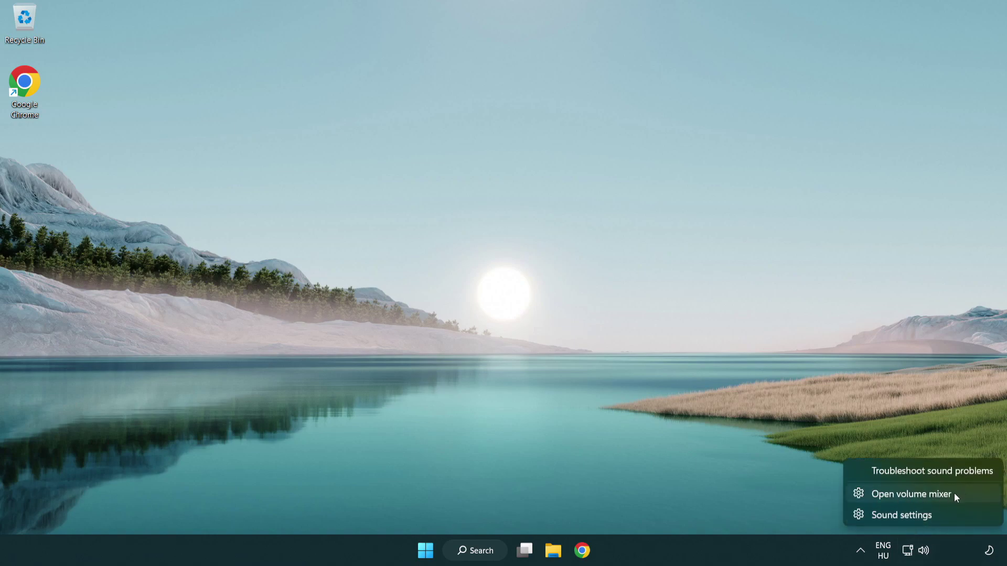
pyautogui.click(970, 494)
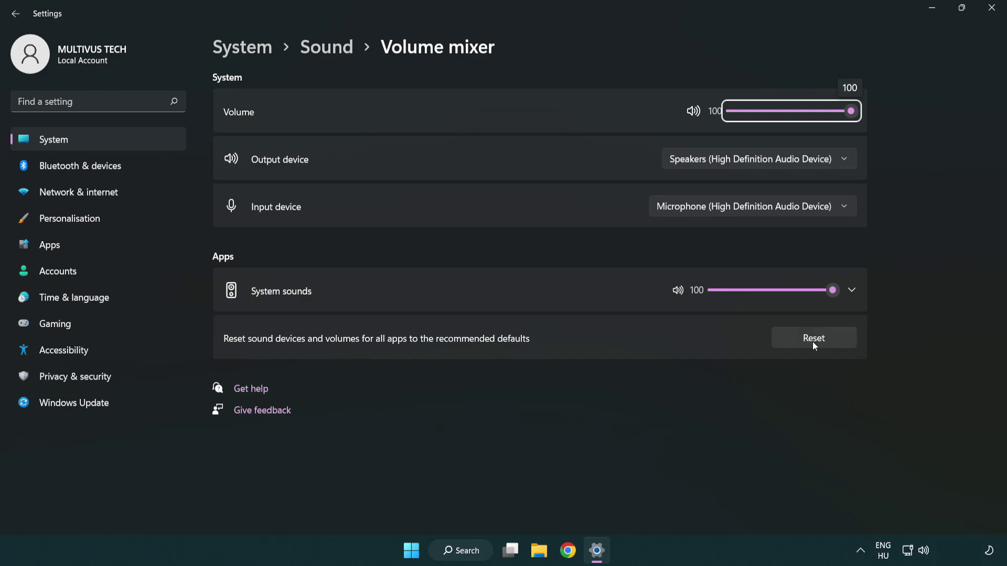
pyautogui.click(842, 341)
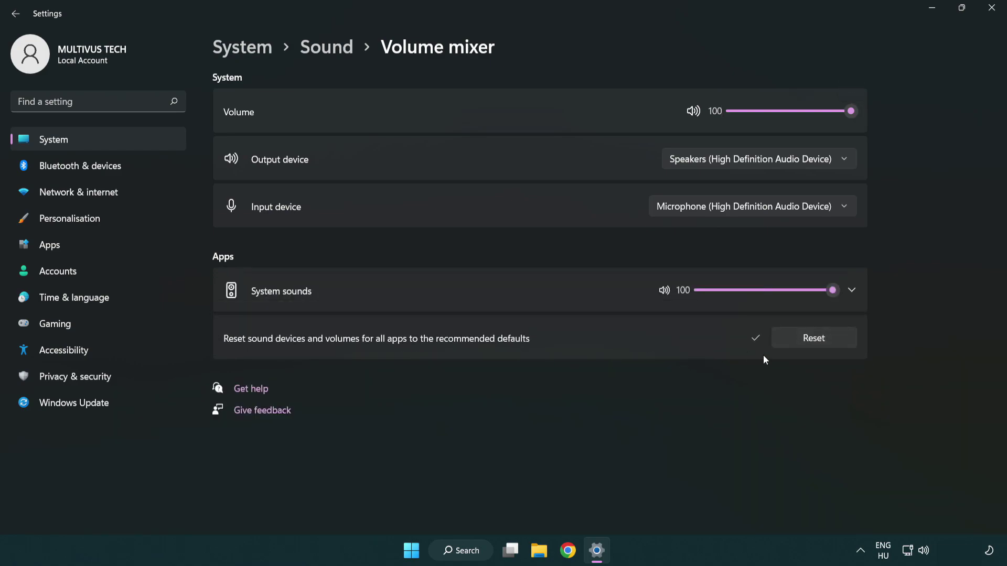
pyautogui.click(993, 8)
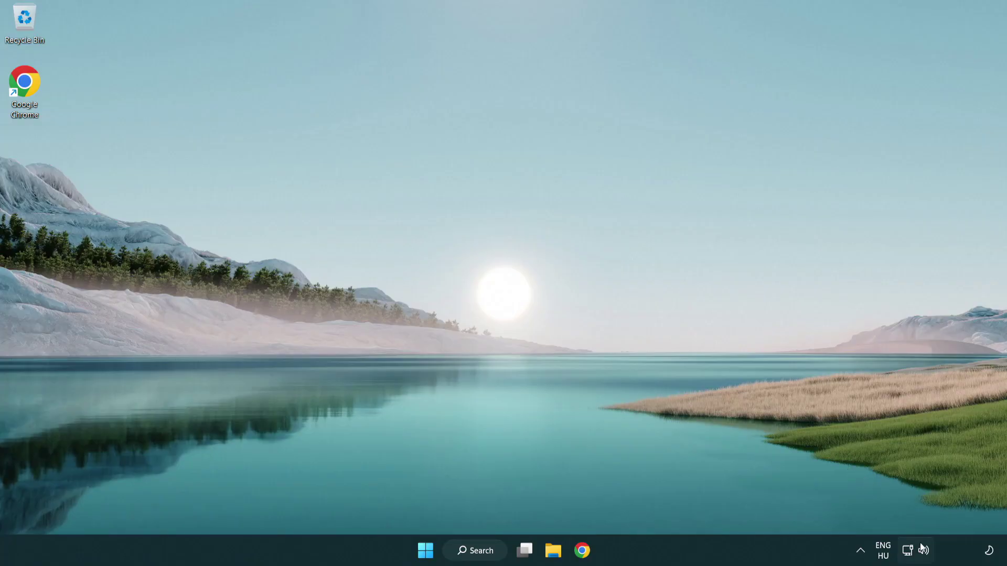
# Open System > Sound settings, drag output volume to 100 and scroll down to the Advanced section.
pyautogui.rightClick(923, 550)
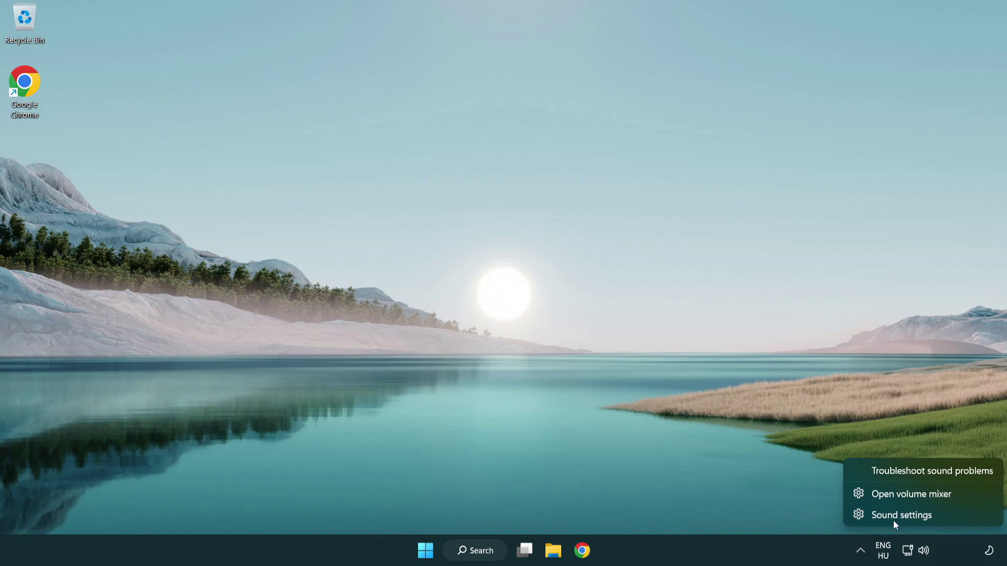
pyautogui.click(964, 519)
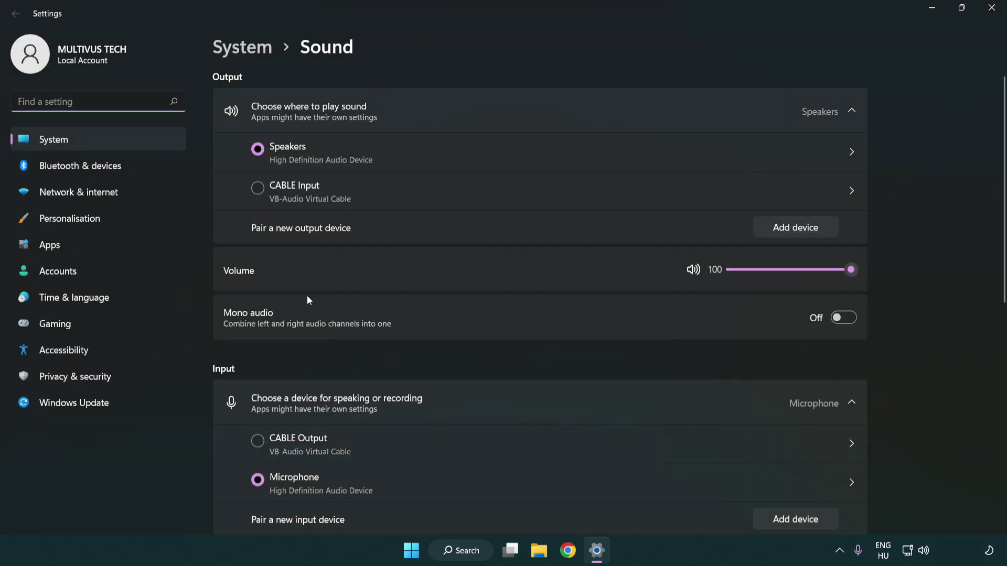
pyautogui.moveTo(810, 271); pyautogui.dragTo(898, 269)
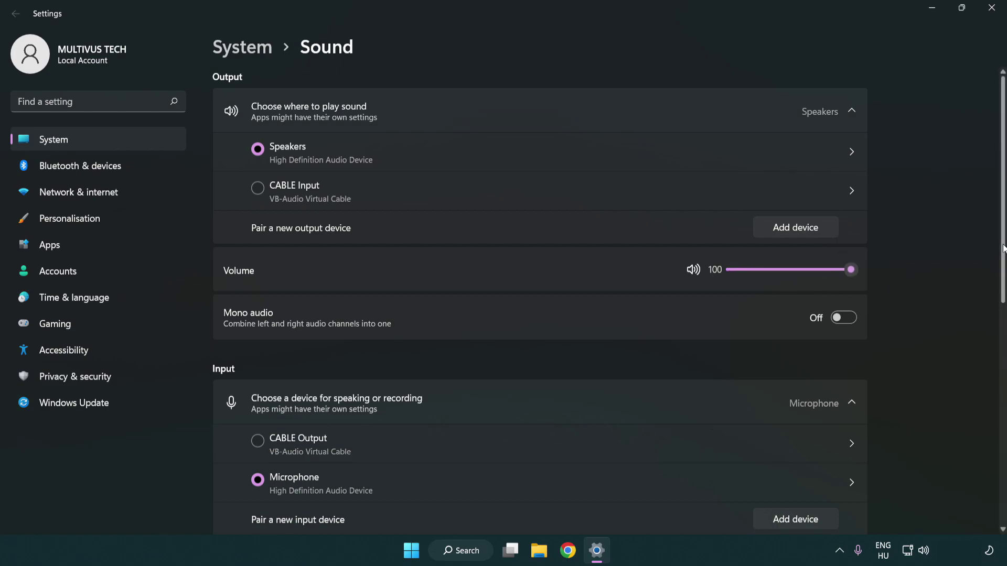
pyautogui.moveTo(1003, 248); pyautogui.dragTo(1003, 422)
pyautogui.scroll(-3, 586, 341)
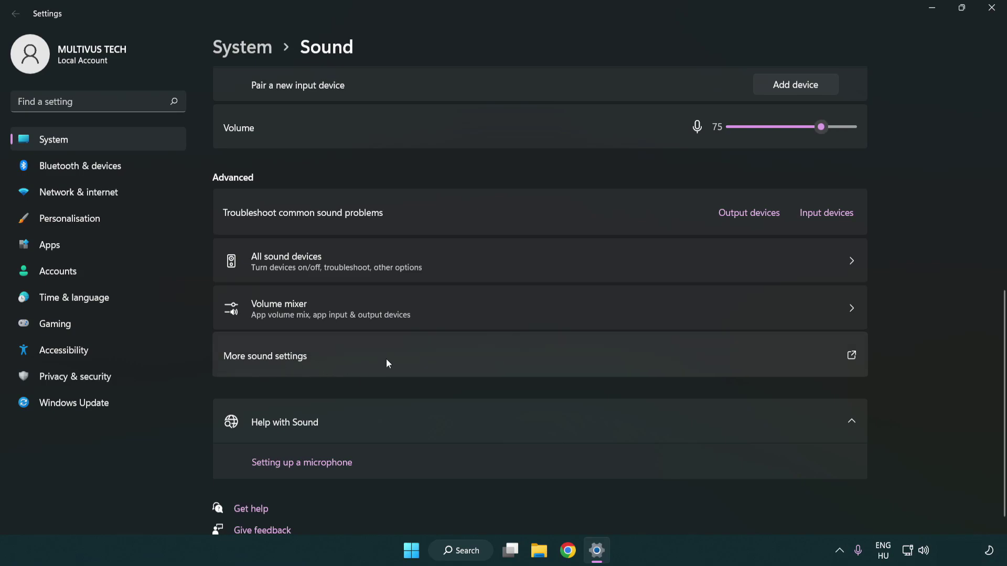
# Disable the CABLE Input playback device in the classic Sound dialog, leaving Speakers active.
pyautogui.click(387, 360)
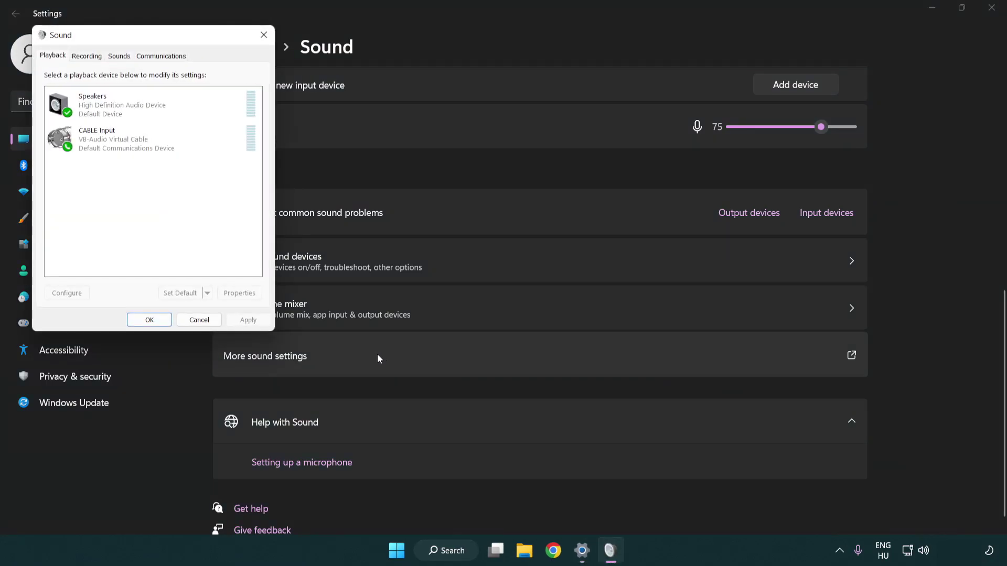
pyautogui.moveTo(179, 40); pyautogui.dragTo(517, 136)
pyautogui.click(483, 241)
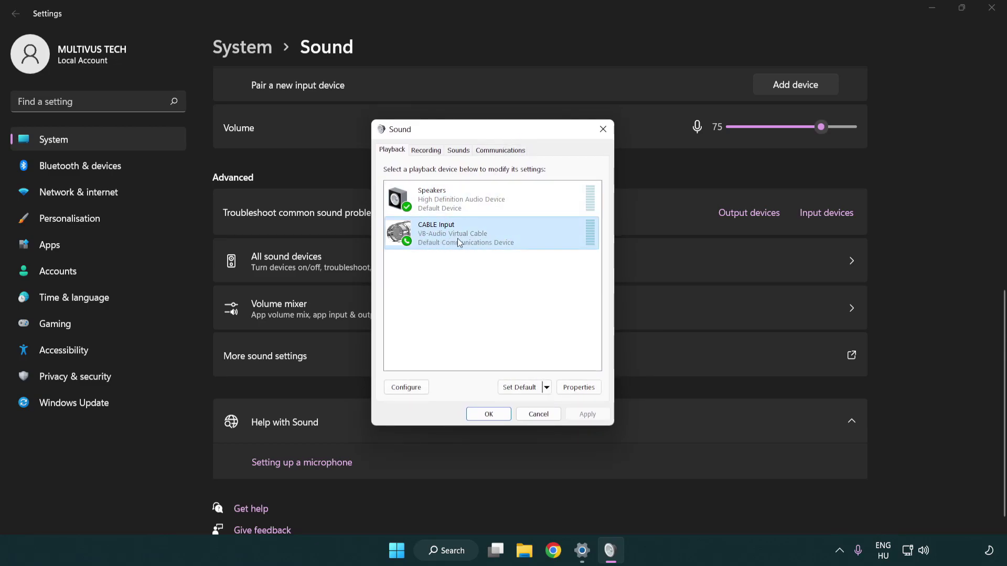
pyautogui.rightClick(457, 241)
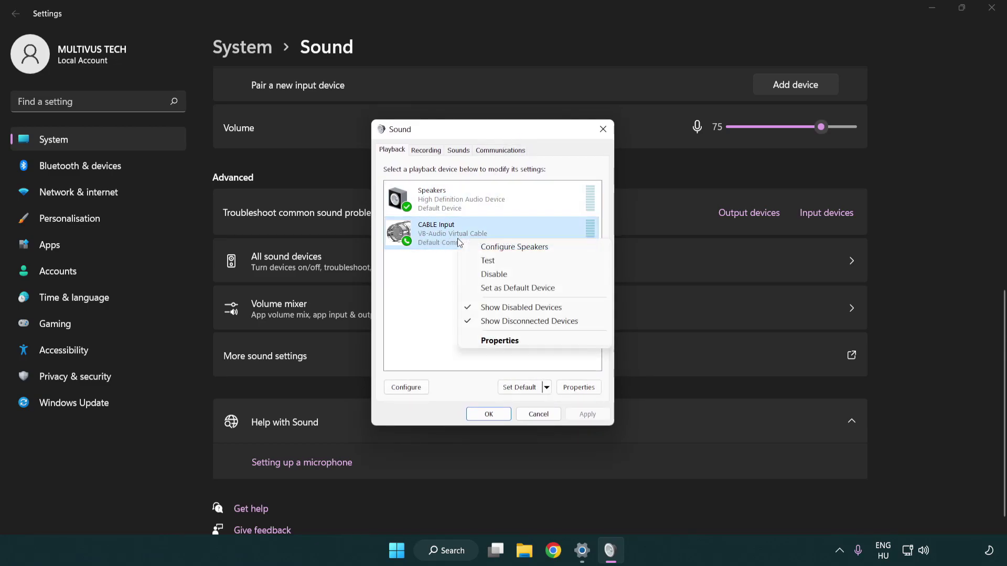
pyautogui.click(521, 275)
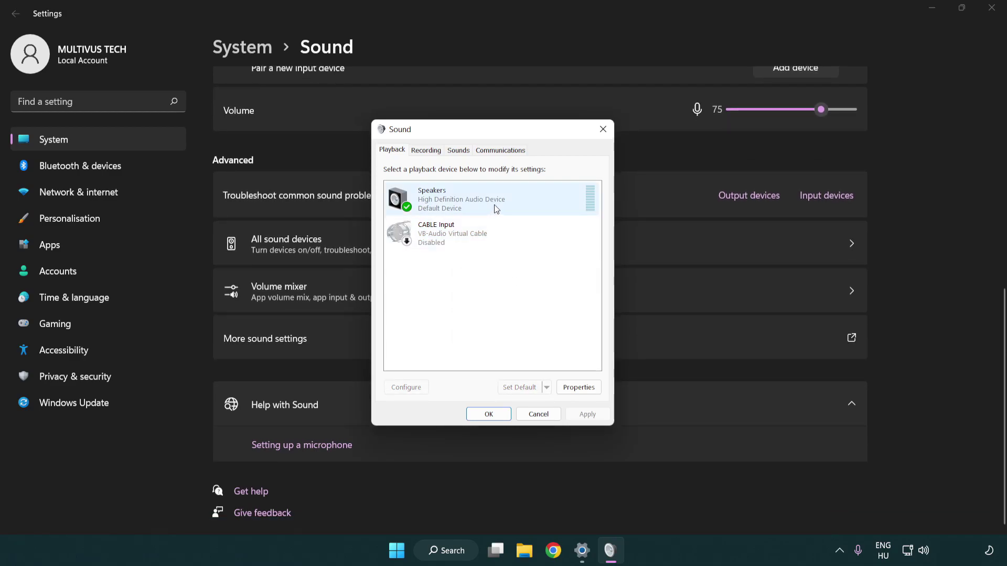
# Configure Speakers as 7.1 Surround, keeping all speakers and full-range front and surround speakers.
pyautogui.rightClick(511, 199)
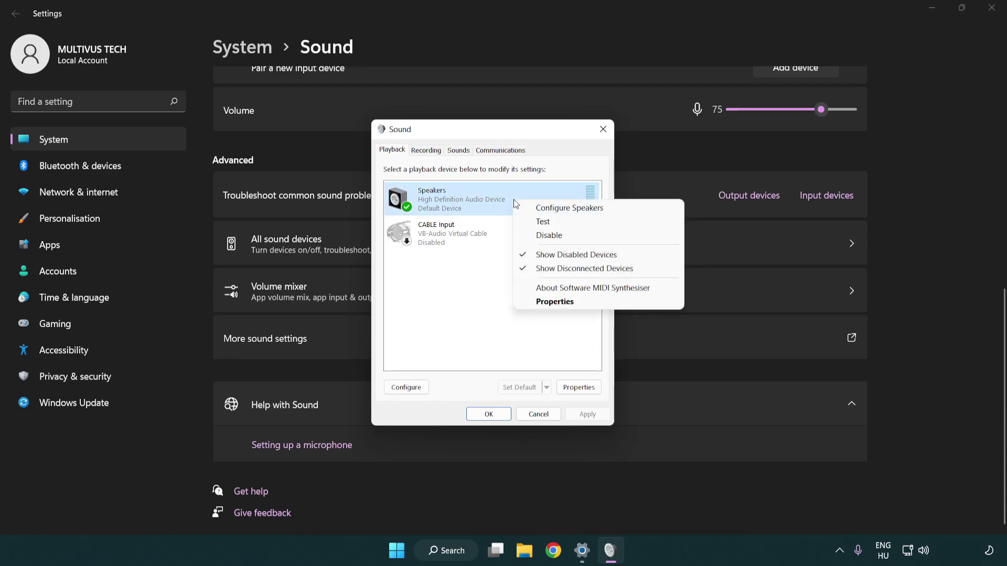
pyautogui.click(553, 210)
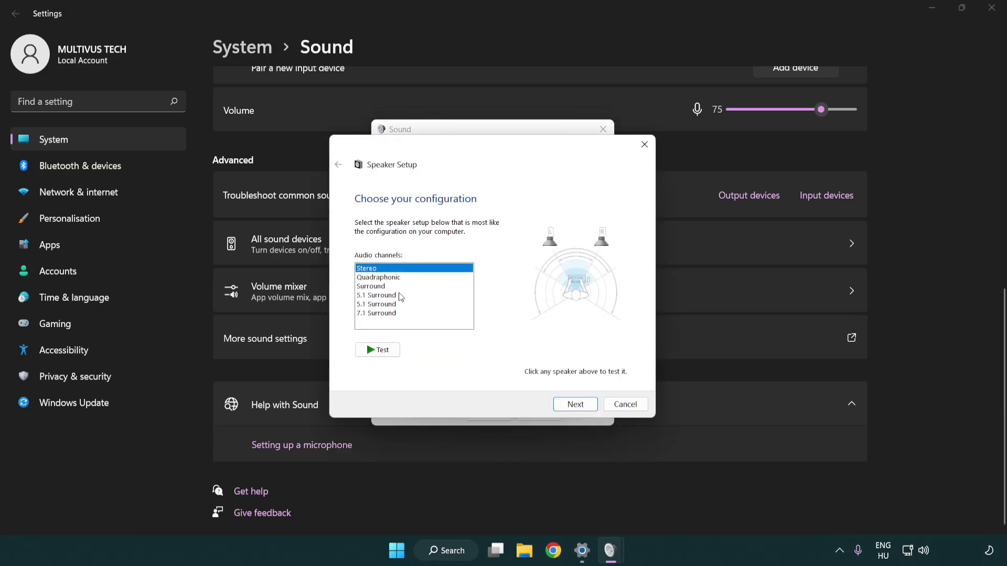
pyautogui.moveTo(401, 295); pyautogui.dragTo(400, 315)
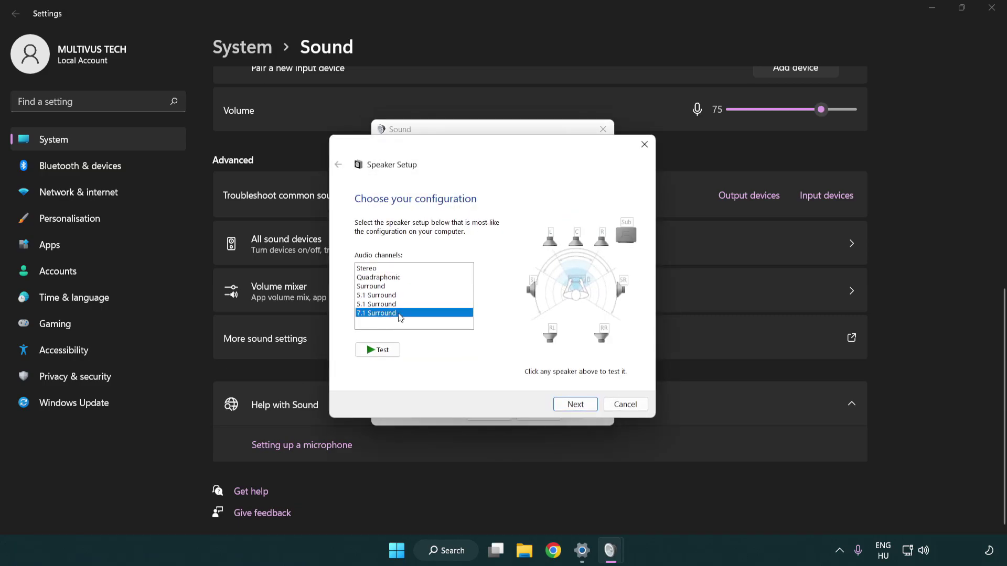
pyautogui.click(561, 405)
pyautogui.click(571, 405)
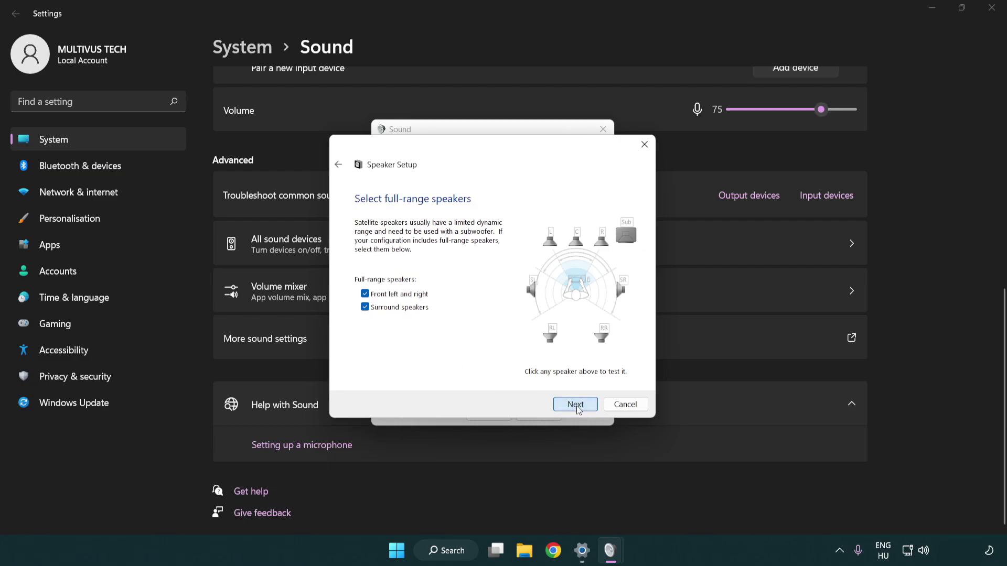
pyautogui.click(562, 403)
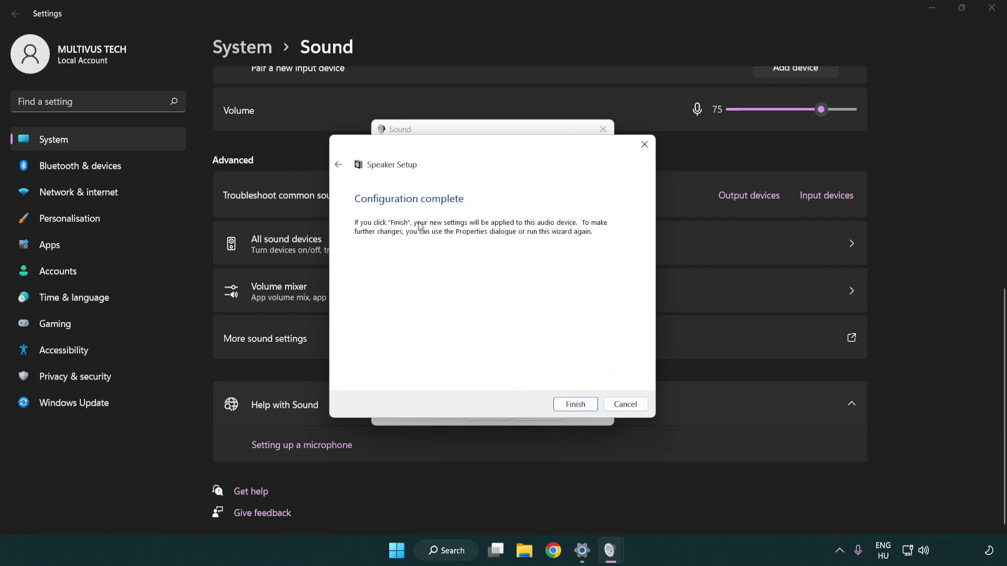
pyautogui.click(575, 404)
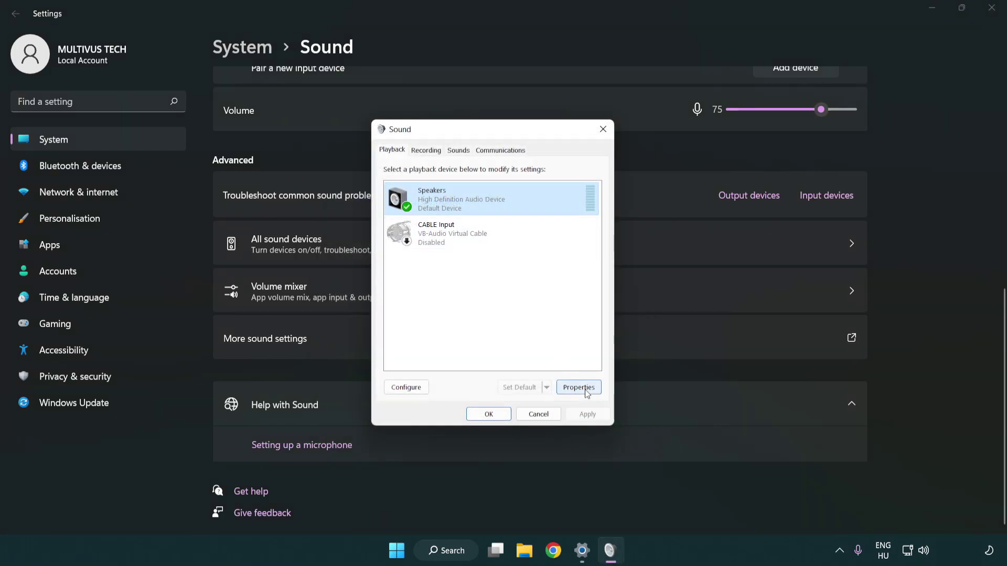
# Turn off all audio enhancements in the Speakers properties.
pyautogui.click(586, 392)
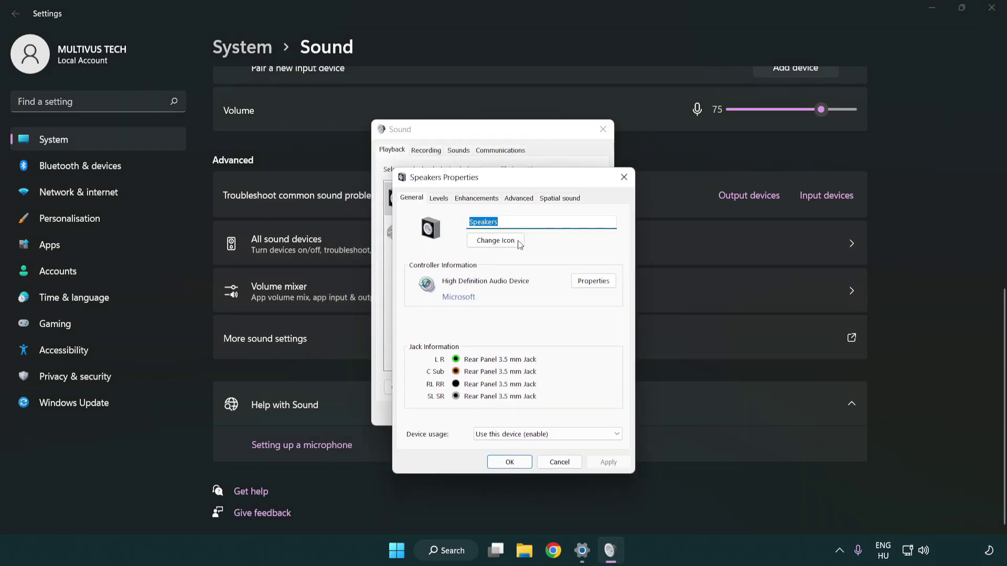
pyautogui.moveTo(508, 178); pyautogui.dragTo(490, 135)
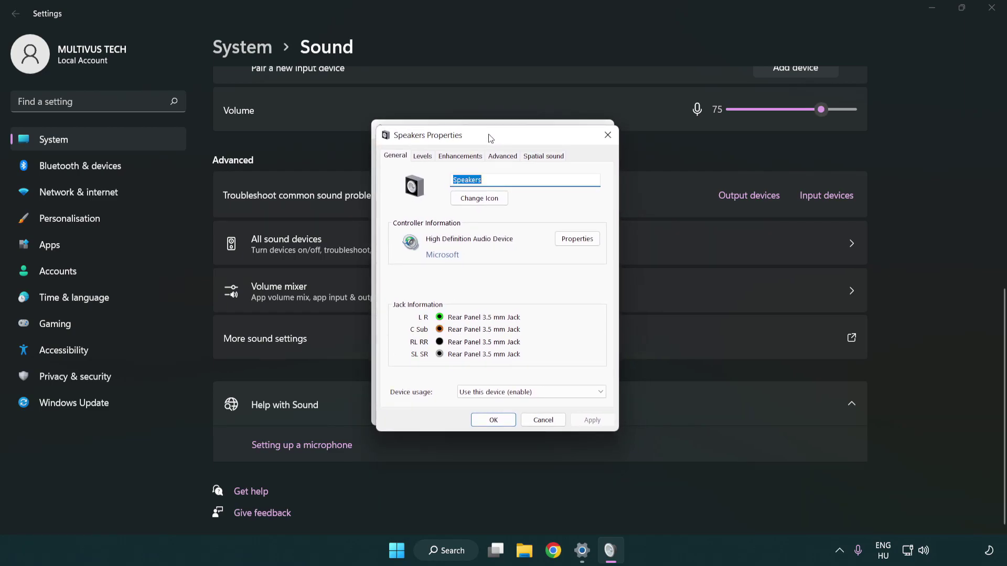
pyautogui.click(460, 157)
pyautogui.click(466, 210)
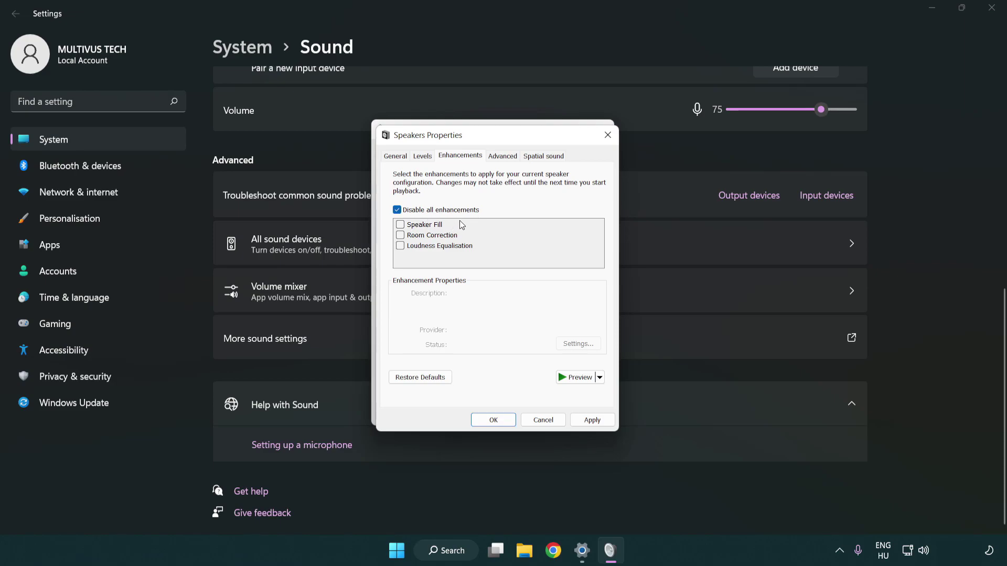
# Apply 16 bit, 48000 Hz (DVD Quality) as the default format and close all sound windows.
pyautogui.click(506, 158)
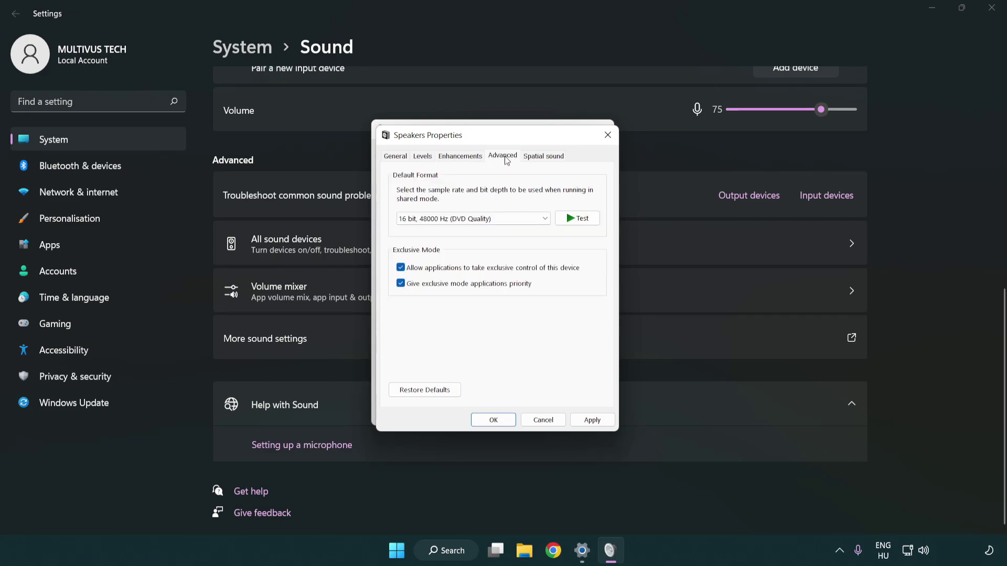
pyautogui.click(446, 219)
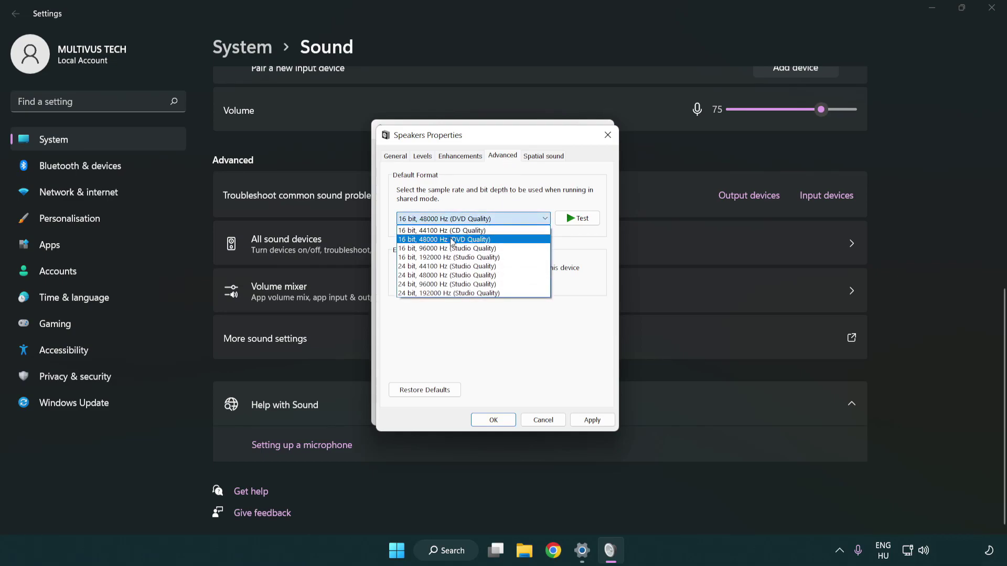
pyautogui.click(452, 241)
pyautogui.click(589, 421)
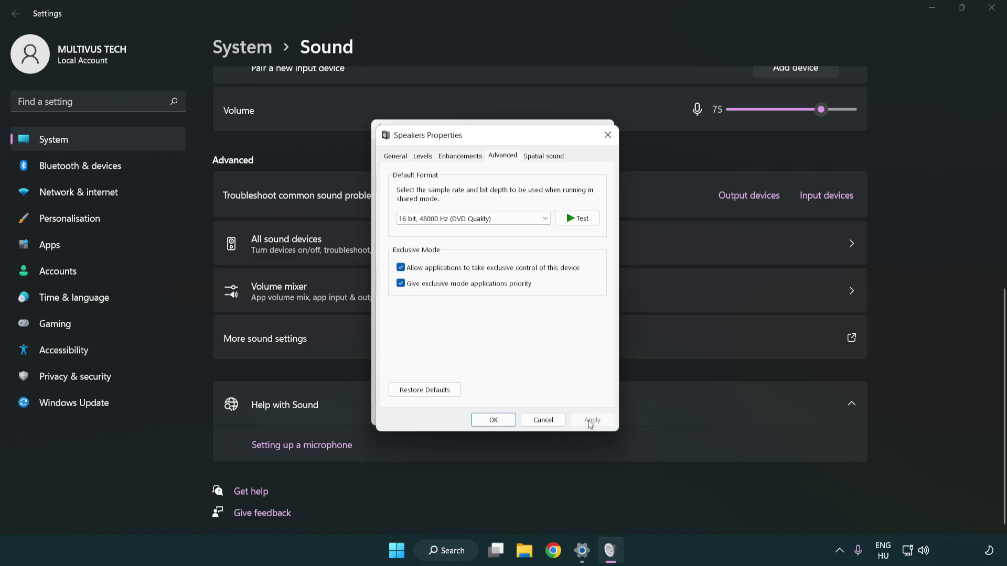
pyautogui.click(497, 422)
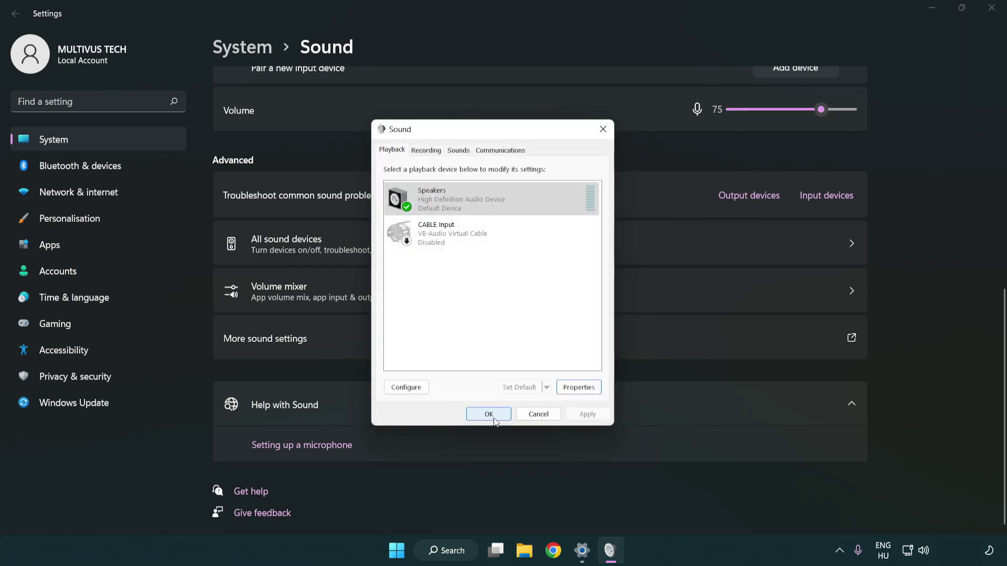
pyautogui.click(488, 414)
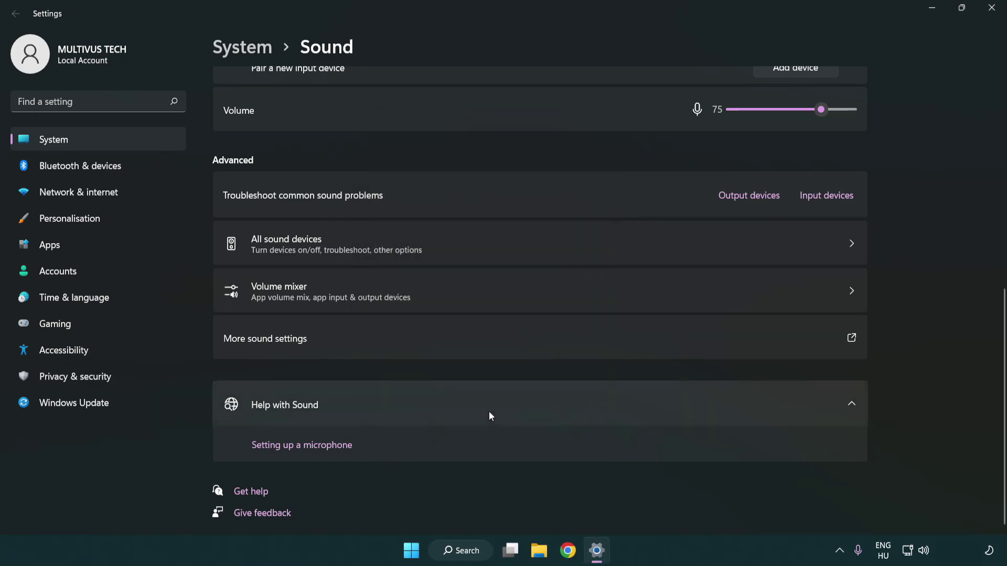
pyautogui.click(991, 8)
# Search Windows for 'device manager' from the taskbar search.
pyautogui.click(427, 554)
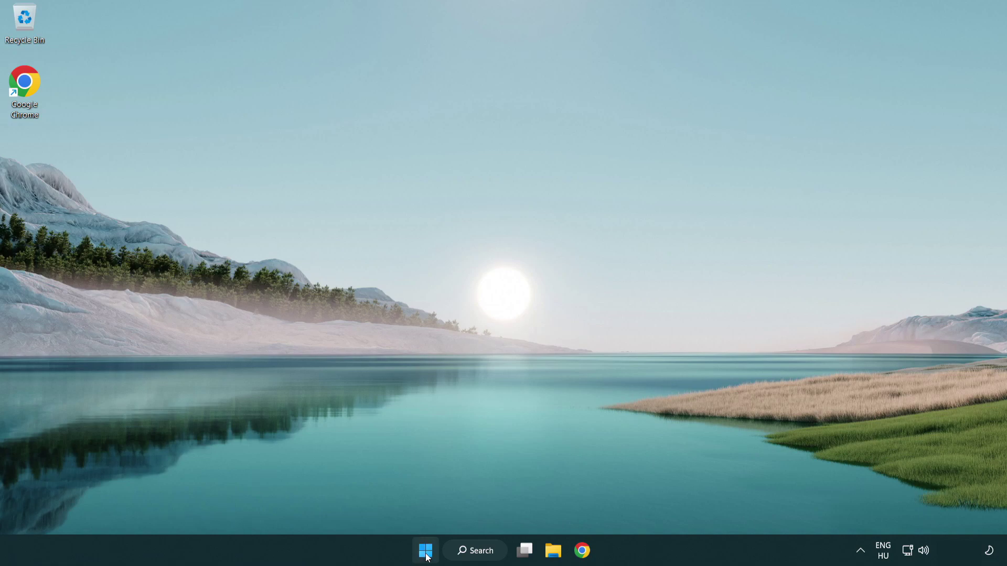
pyautogui.click(669, 508)
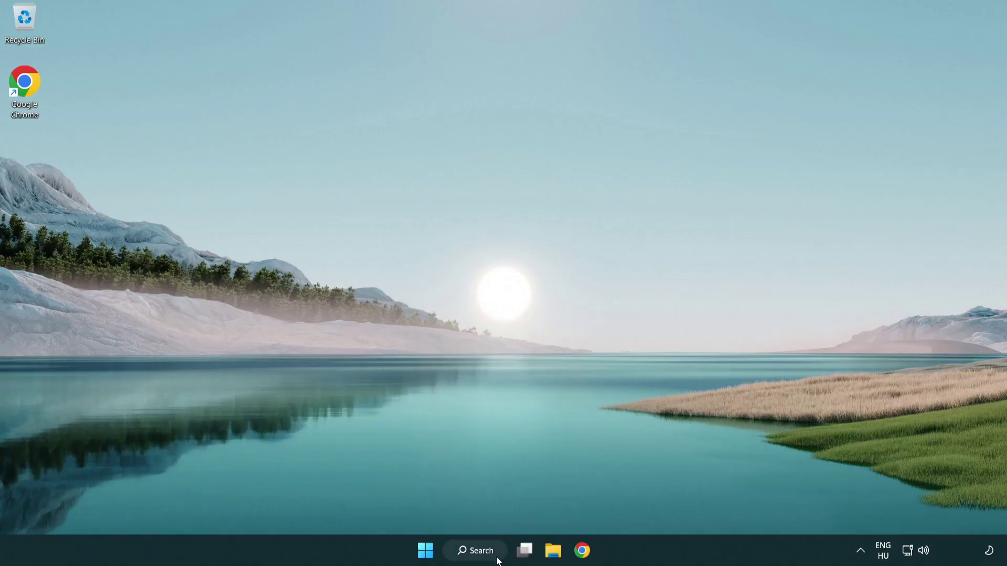
pyautogui.click(486, 558)
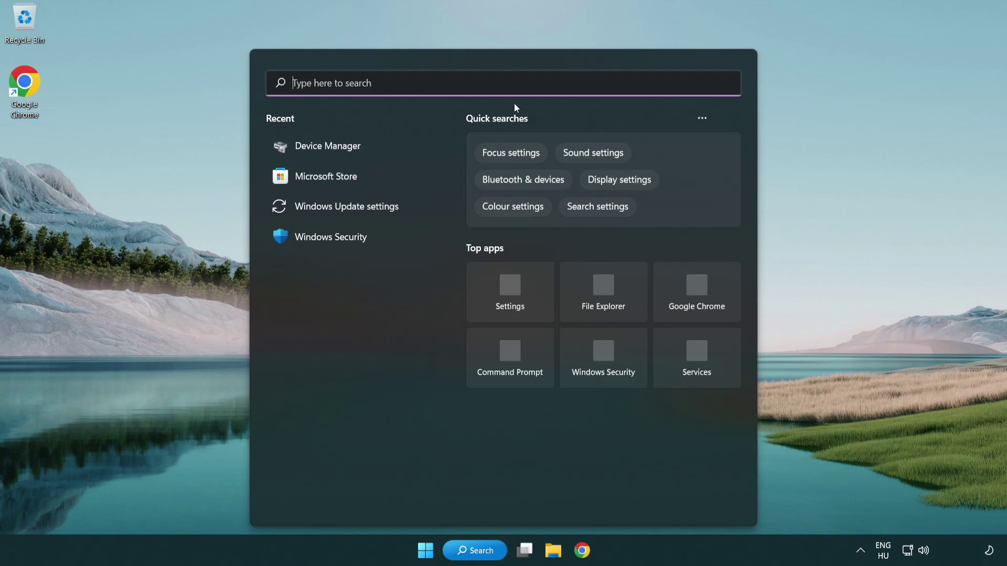
pyautogui.write('device manager')
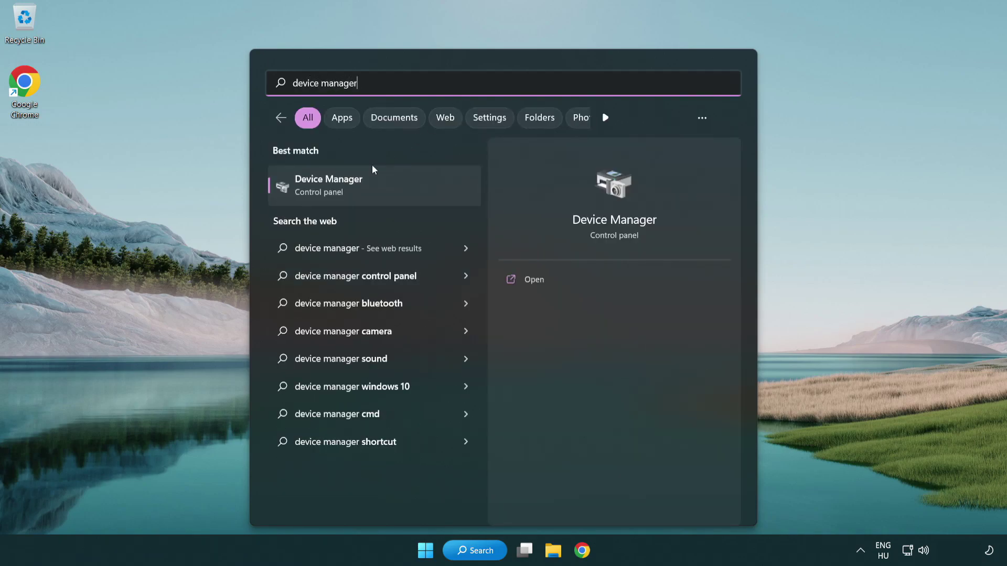
# Open Device Manager and bring up the actions for High Definition Audio Device under Sound, video and game controllers.
pyautogui.click(413, 193)
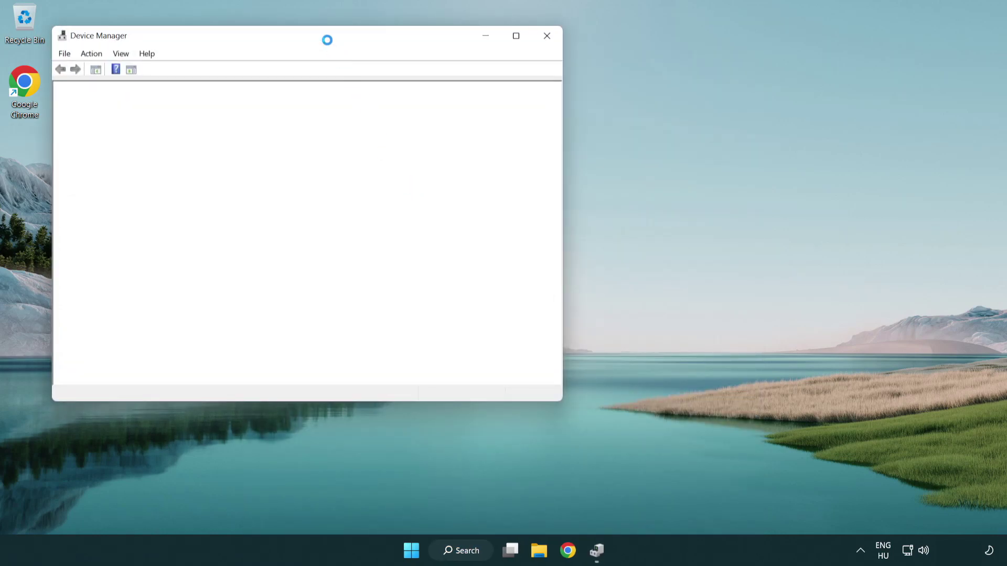
pyautogui.moveTo(317, 32); pyautogui.dragTo(509, 92)
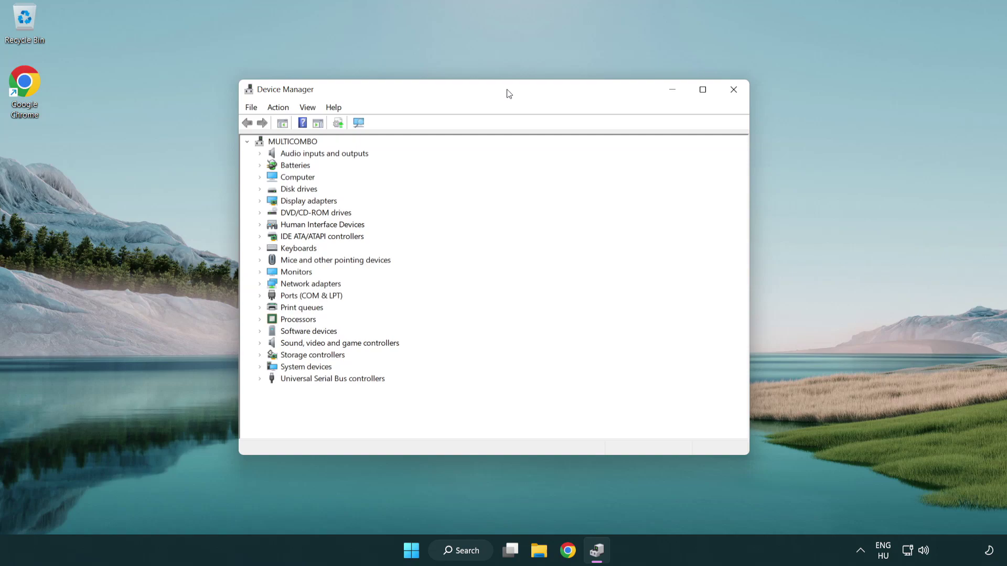
pyautogui.click(283, 344)
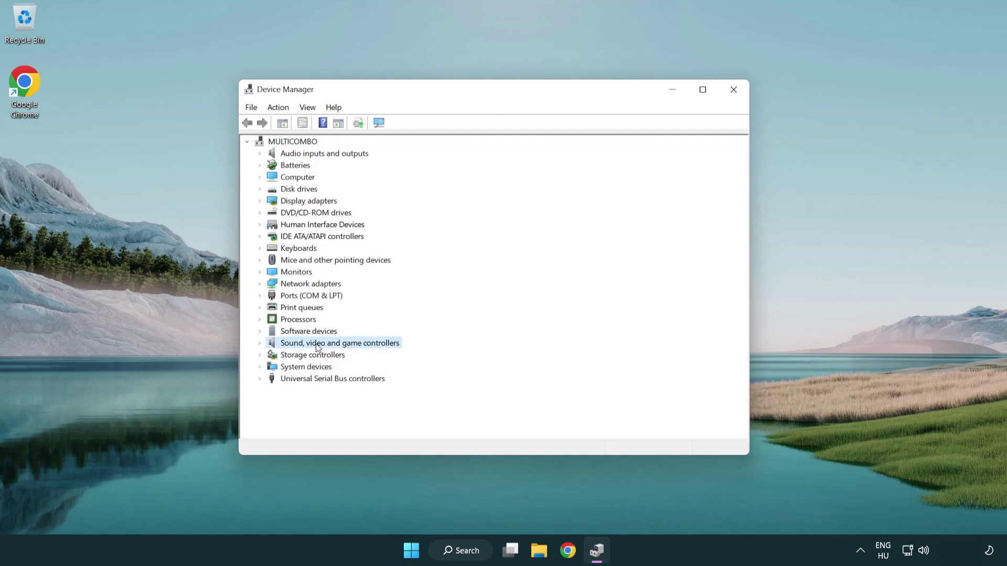
pyautogui.click(261, 344)
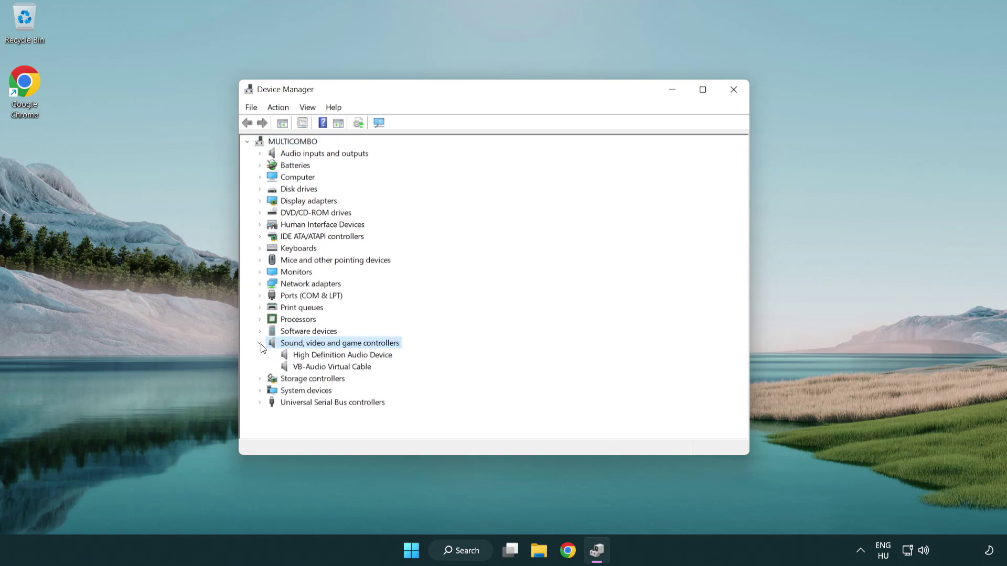
pyautogui.click(313, 357)
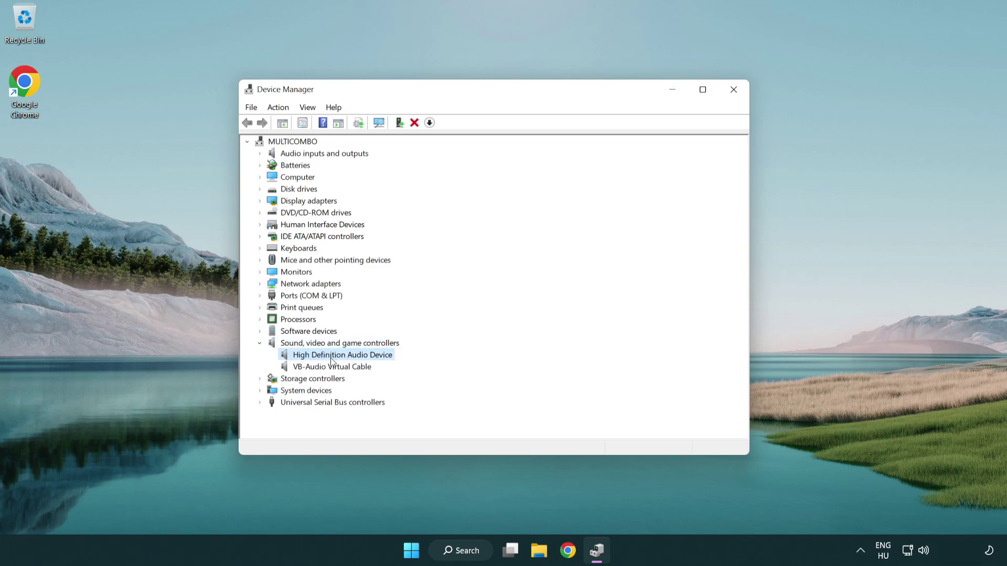
pyautogui.rightClick(353, 359)
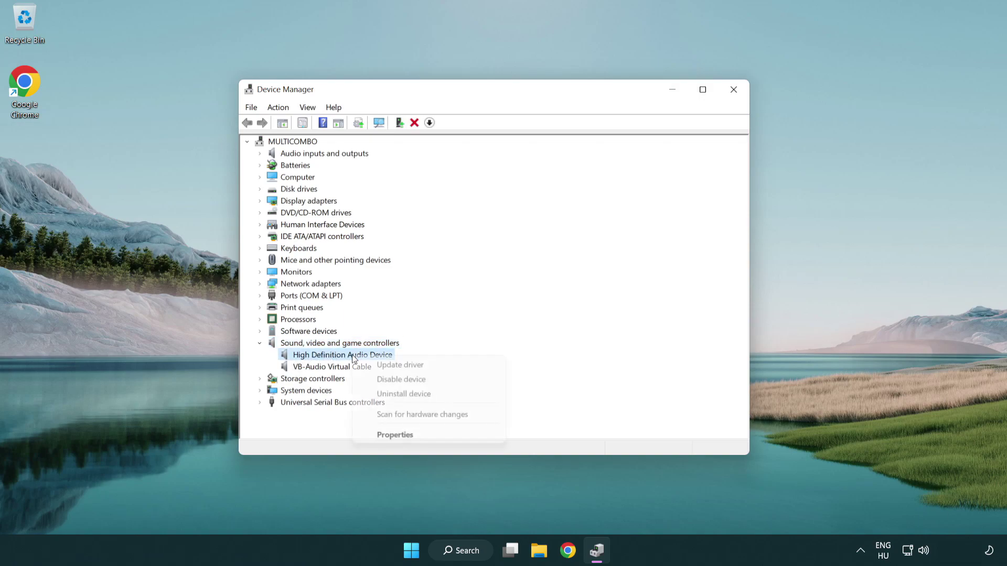
# Reinstall the High Definition Audio Device driver chosen from the on-computer list, accepting the warning.
pyautogui.click(435, 366)
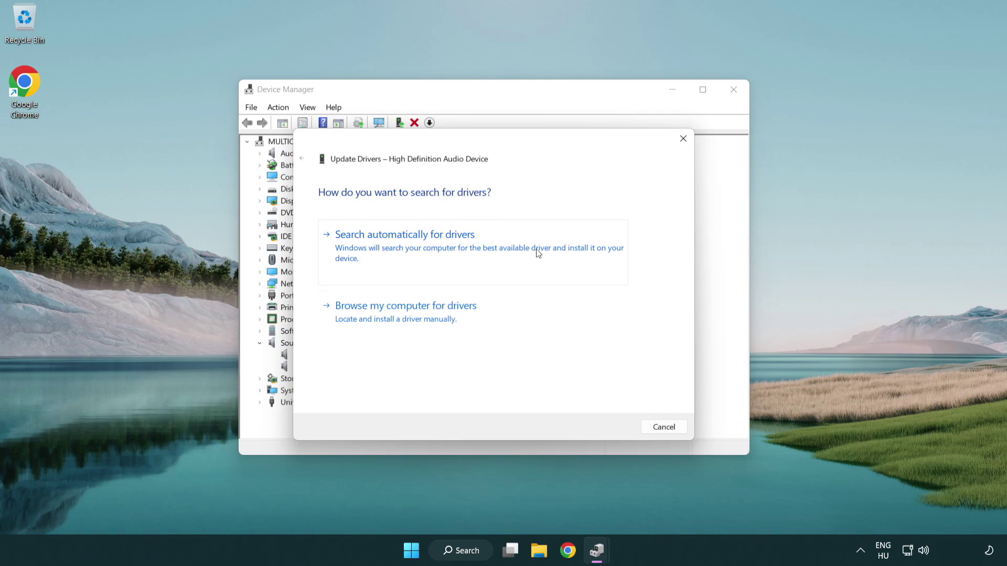
pyautogui.click(407, 330)
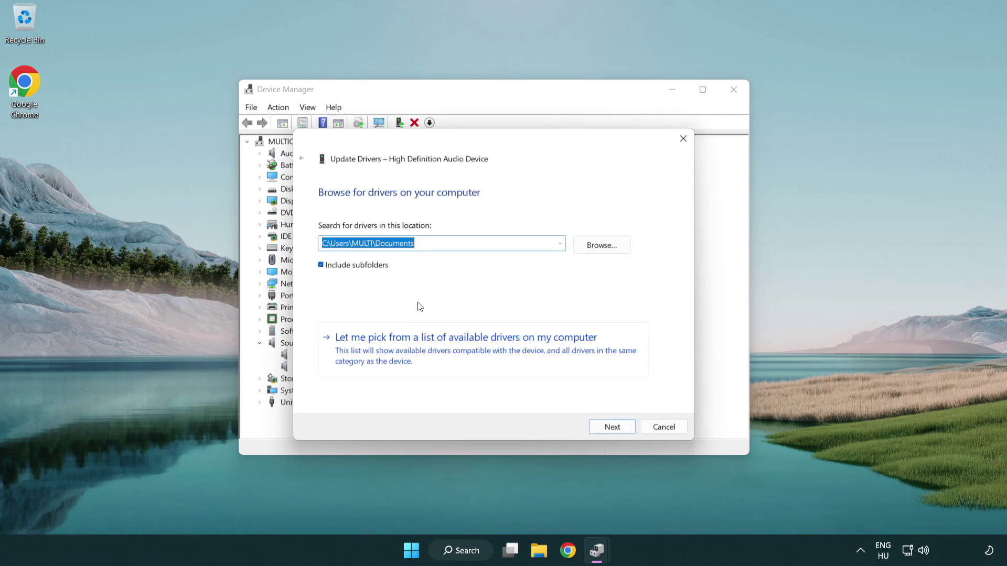
pyautogui.click(485, 358)
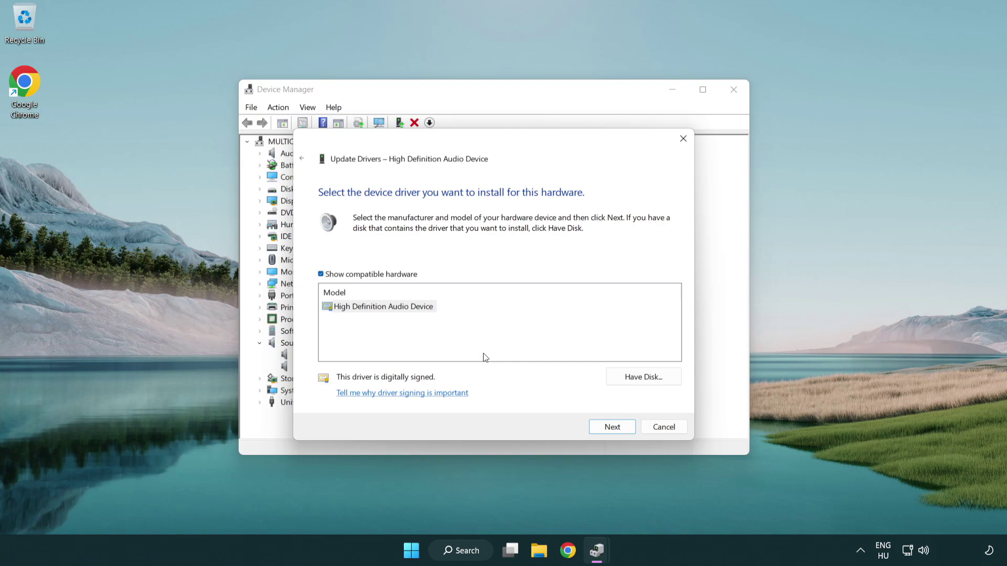
pyautogui.click(333, 316)
pyautogui.click(322, 309)
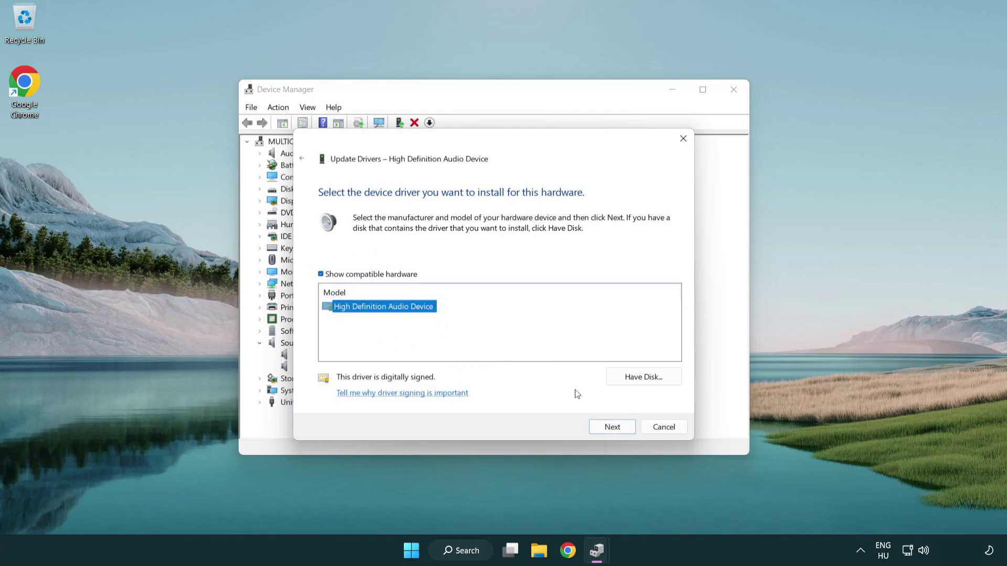
pyautogui.click(624, 431)
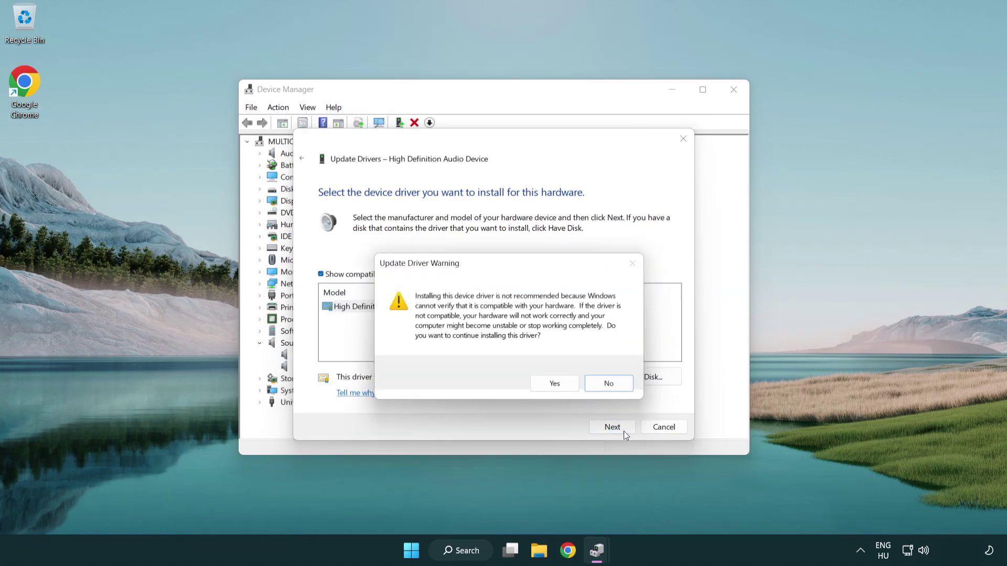
pyautogui.click(555, 386)
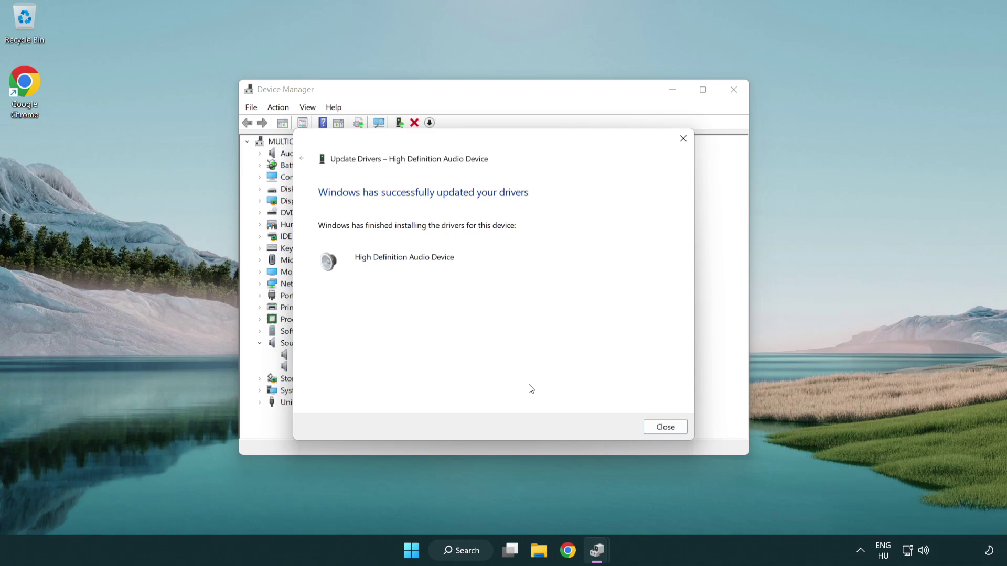
pyautogui.click(665, 427)
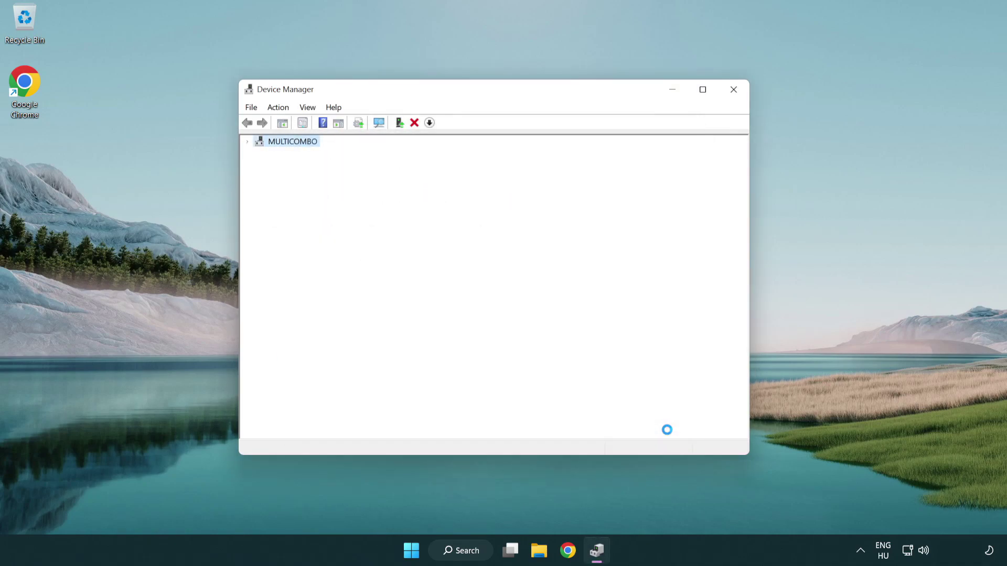
# Close Device Manager and open the Start power menu before returning to the desktop.
pyautogui.click(733, 90)
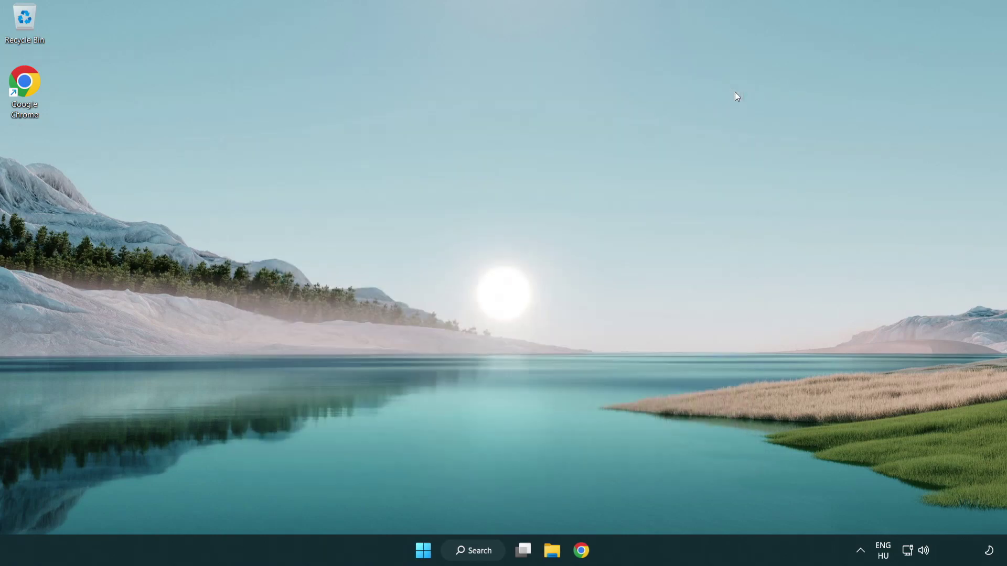
pyautogui.click(429, 551)
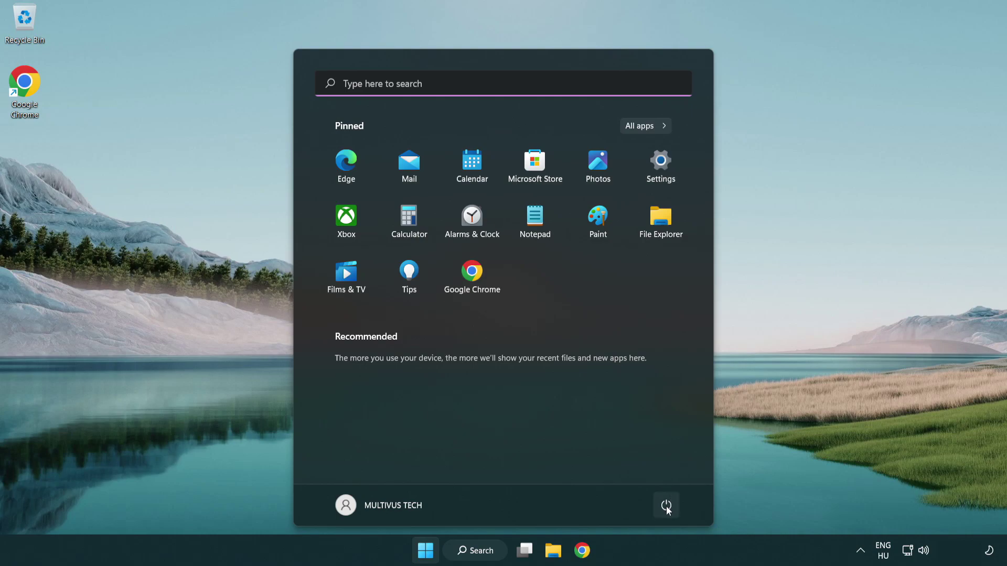
pyautogui.click(666, 506)
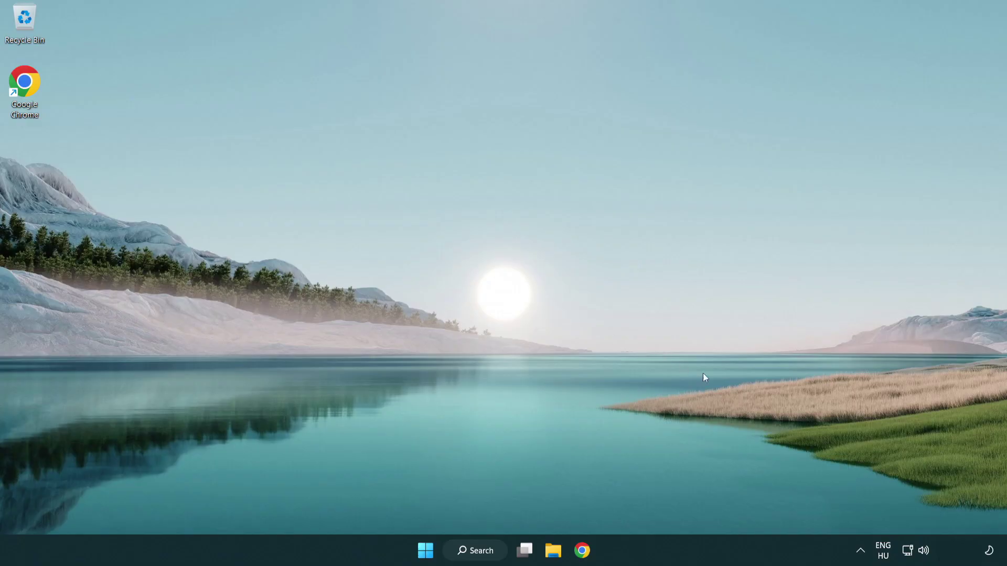
# Launch Troubleshoot sound problems from the taskbar speaker icon to start the Playing Audio troubleshooter.
pyautogui.rightClick(925, 552)
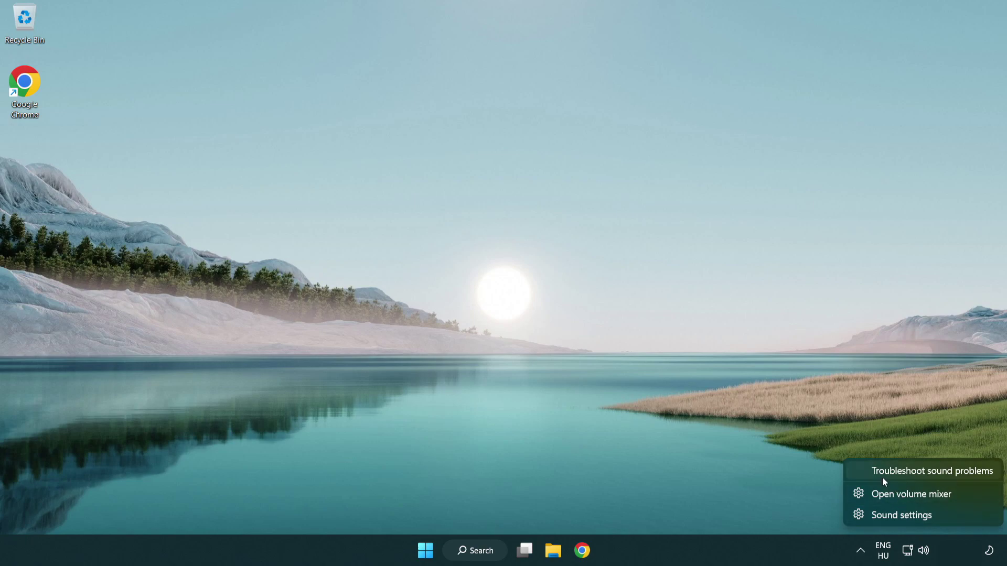
pyautogui.click(918, 473)
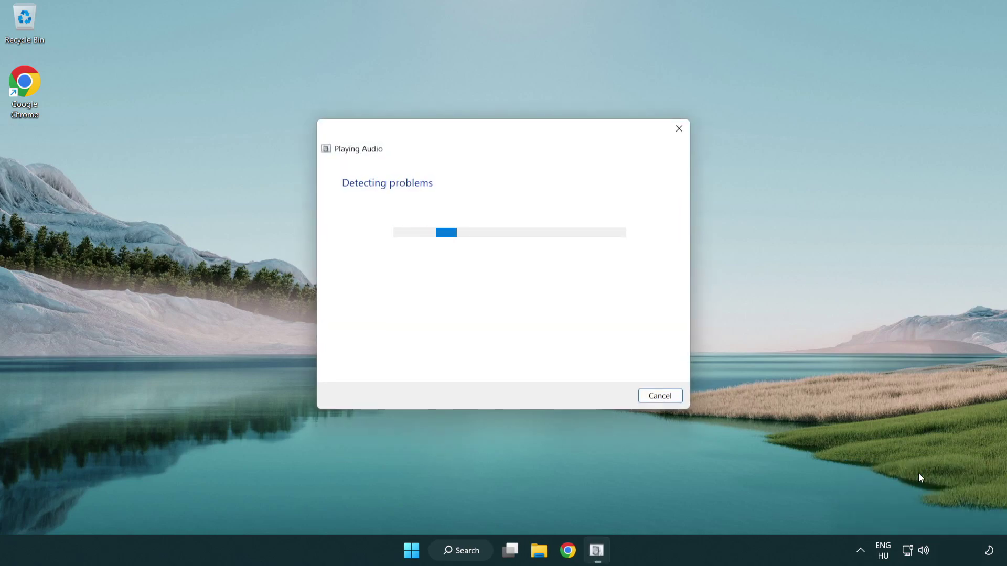